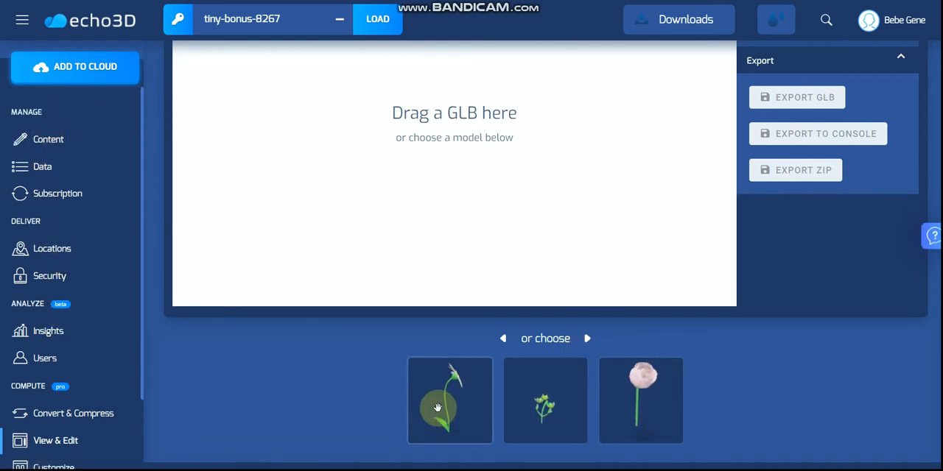
Load the white daisy from the sample models into the viewer.
click(588, 339)
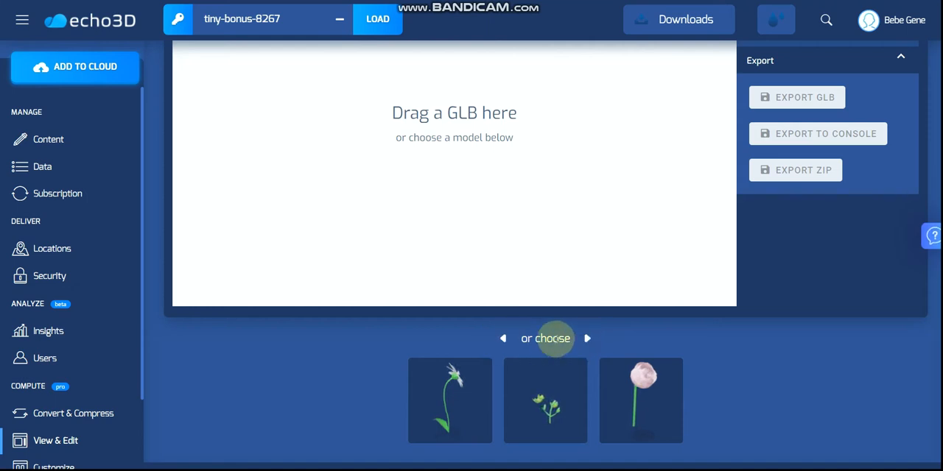
scroll(663, 360, up, 2)
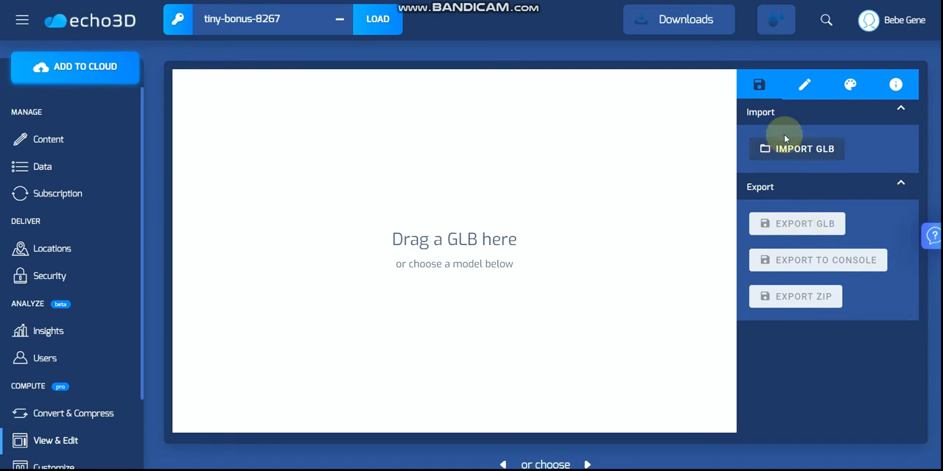
scroll(446, 245, down, 1)
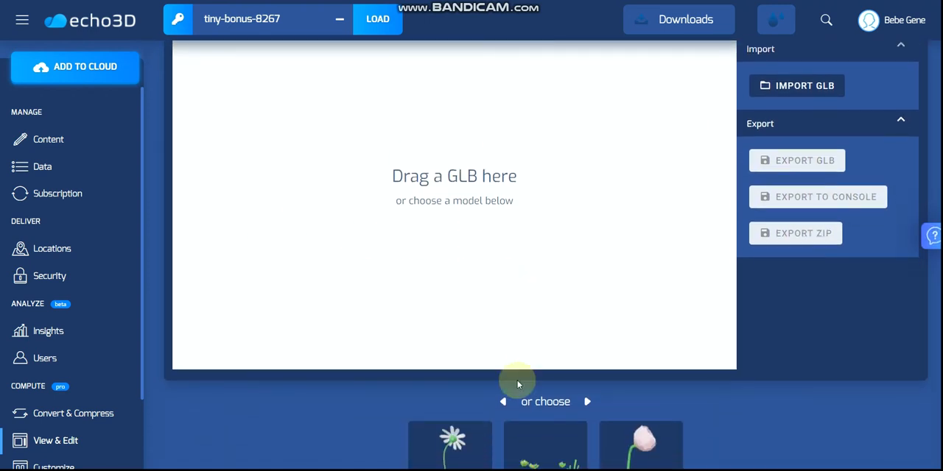
click(452, 435)
scroll(468, 270, up, 2)
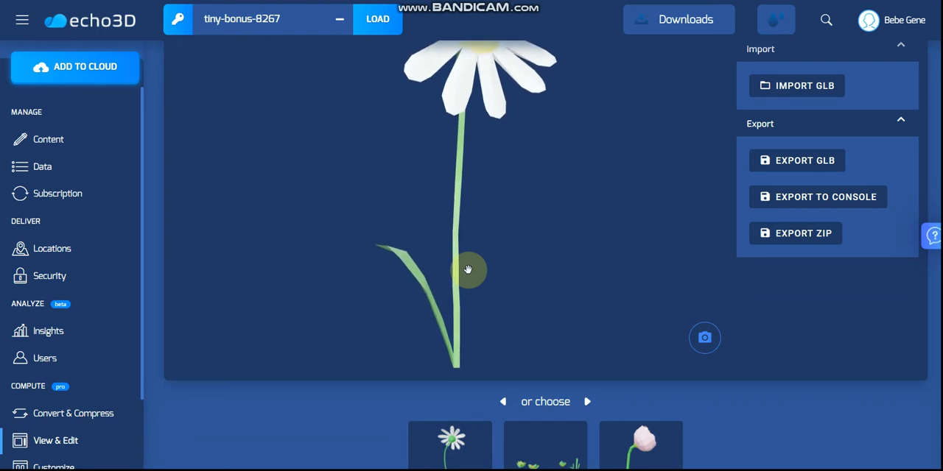
scroll(467, 268, down, 2)
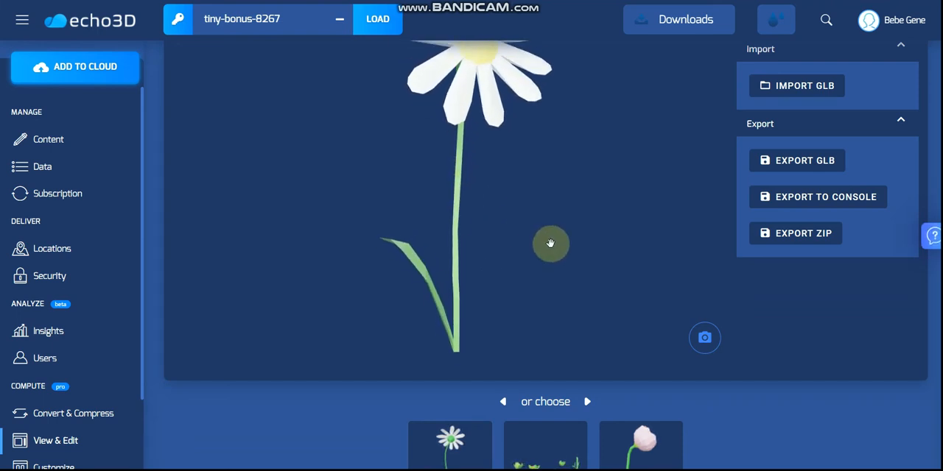
scroll(837, 432, up, 1)
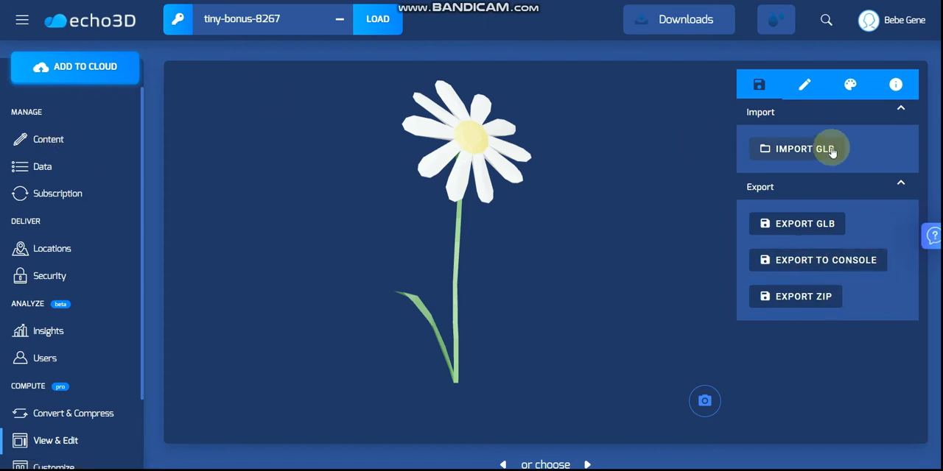
Capture a screenshot of the daisy model, open the downloaded PNG, and close it.
click(702, 405)
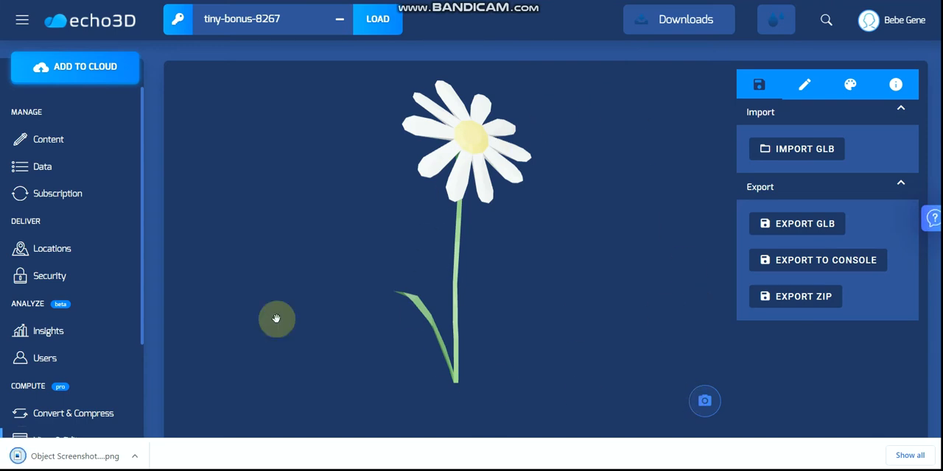
click(102, 457)
key(alt+F4)
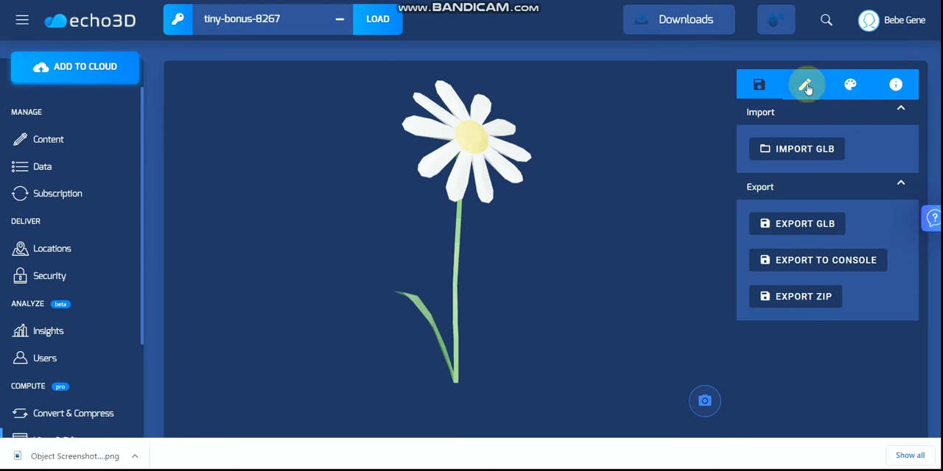
Set the lighting exposure to 0.59 and try using the environment as skybox, leaving that option off.
click(801, 86)
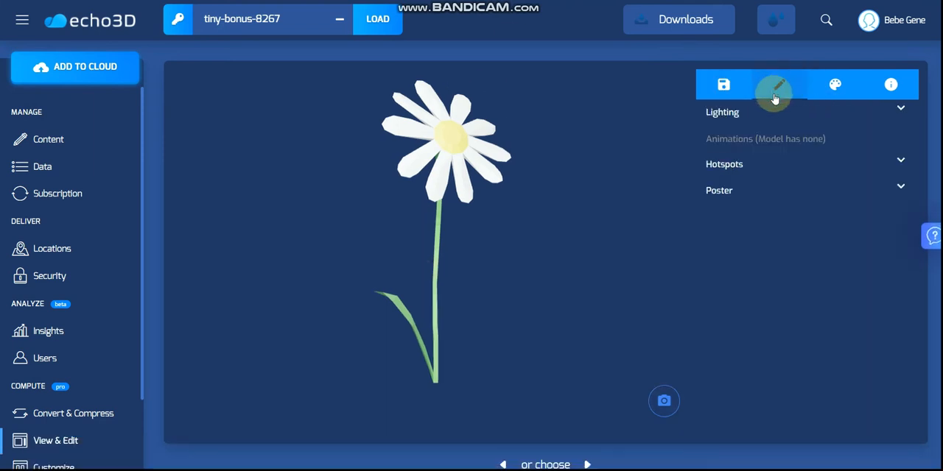
click(901, 109)
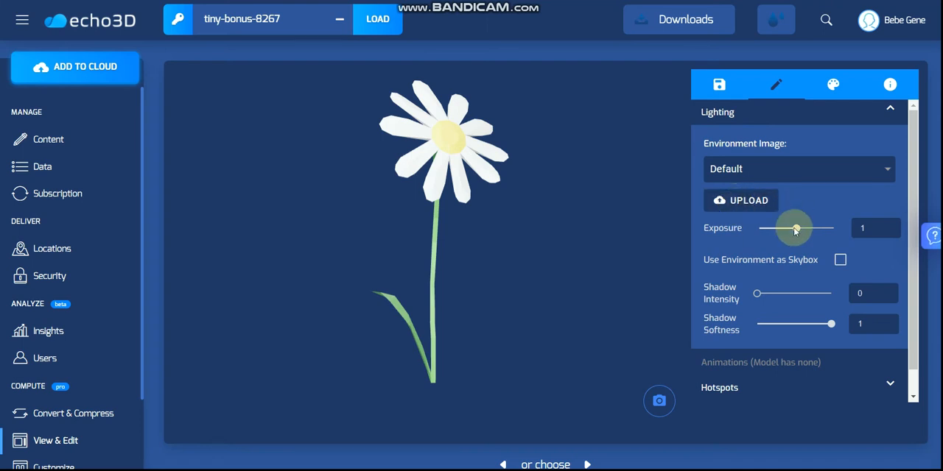
mouse_move(792, 232)
mouse_down()
mouse_move(762, 232)
mouse_move(831, 234)
mouse_move(761, 234)
mouse_move(790, 237)
mouse_move(781, 234)
mouse_up()
scroll(808, 254, down, 1)
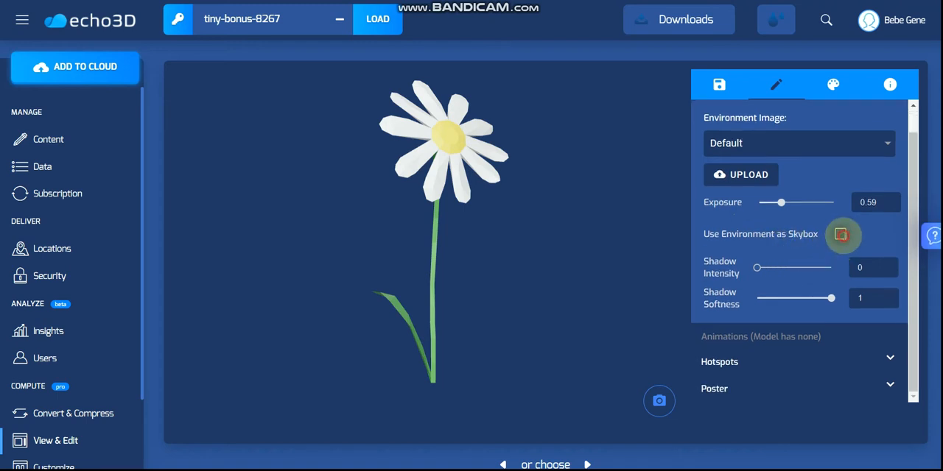
click(841, 233)
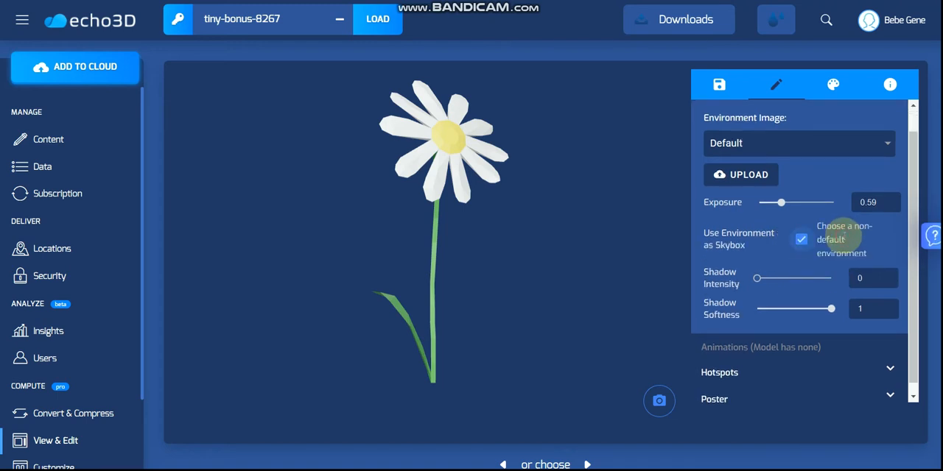
click(802, 240)
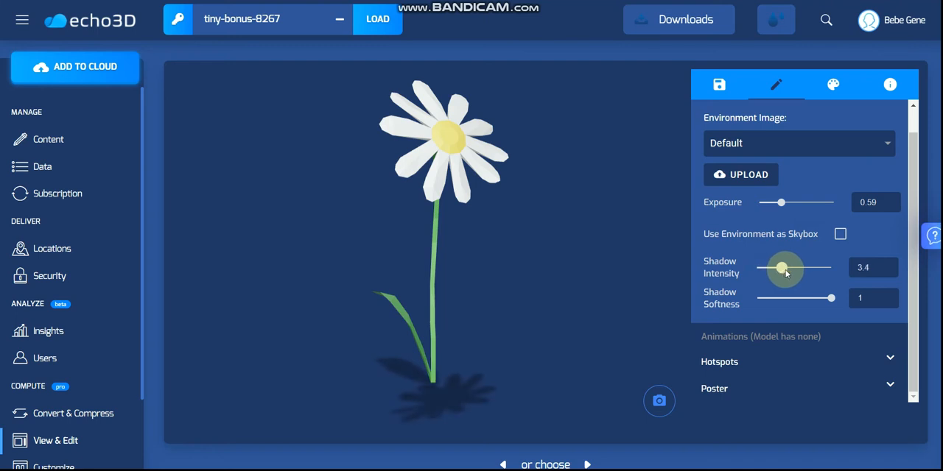
Set the shadow intensity to 5.4 and keep the shadow softness at 1.
drag(786, 274, 762, 275)
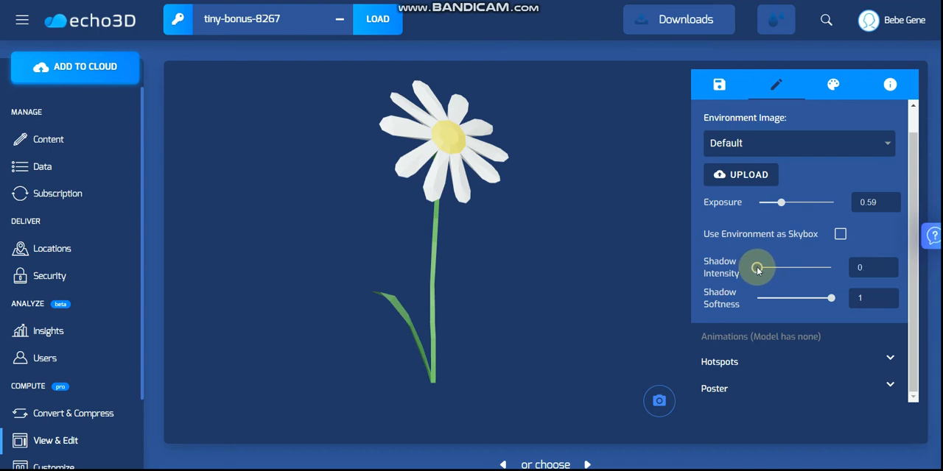
drag(769, 271, 797, 270)
scroll(797, 278, down, 1)
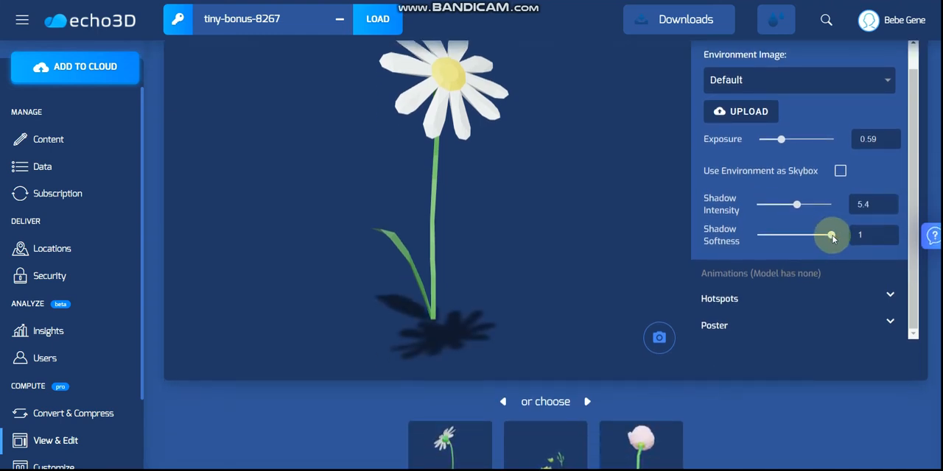
mouse_move(833, 237)
mouse_down()
mouse_move(756, 238)
mouse_move(831, 242)
mouse_up()
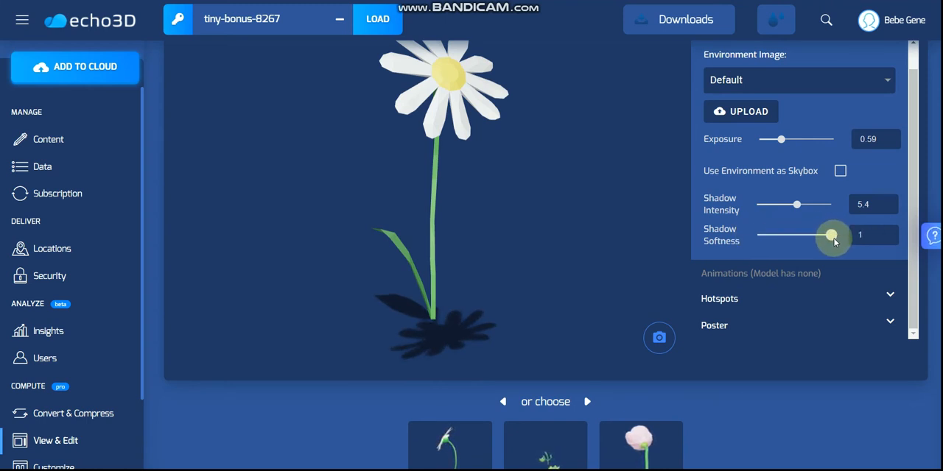
Add a hotspot at the middle of the daisy's stem and label it "Stem".
scroll(842, 310, down, 1)
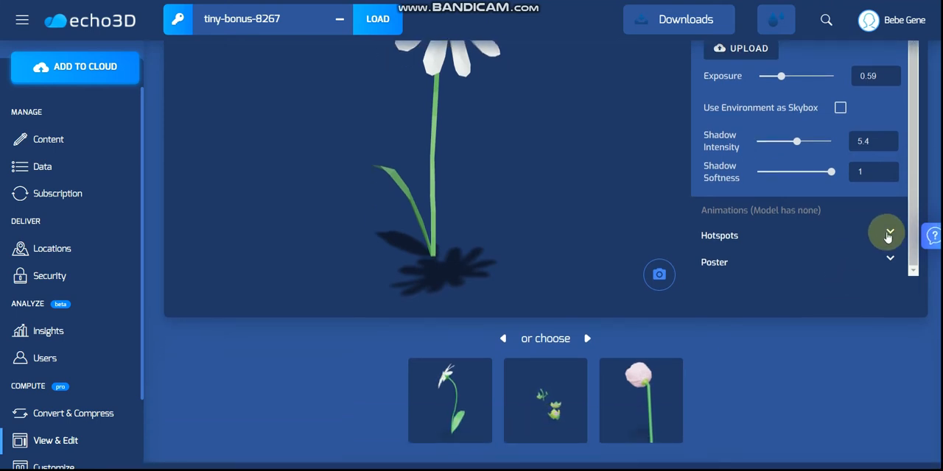
click(889, 235)
scroll(783, 243, down, 1)
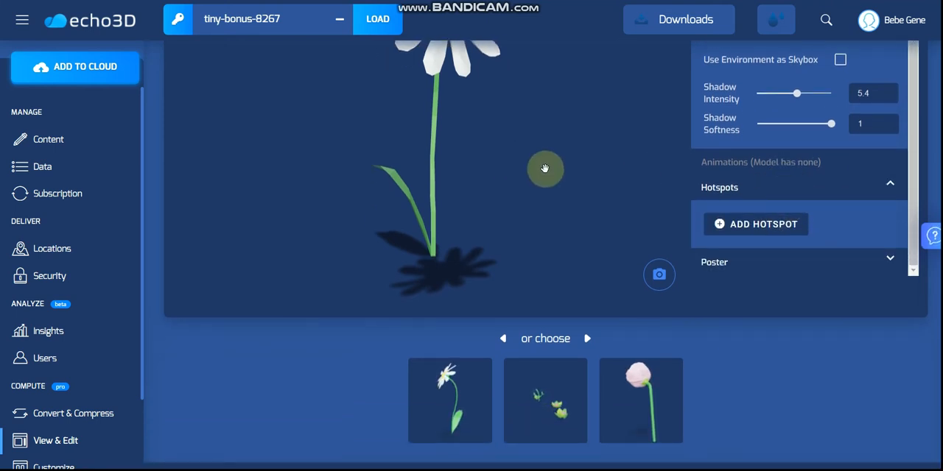
scroll(774, 398, up, 1)
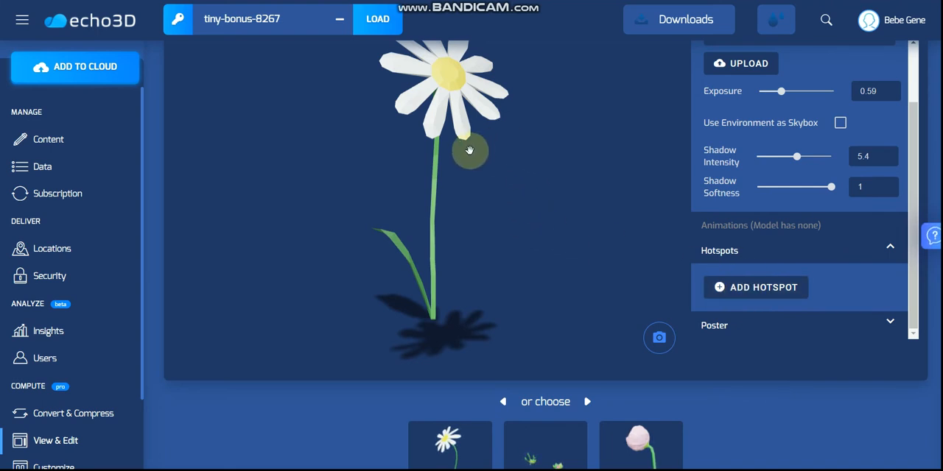
click(713, 281)
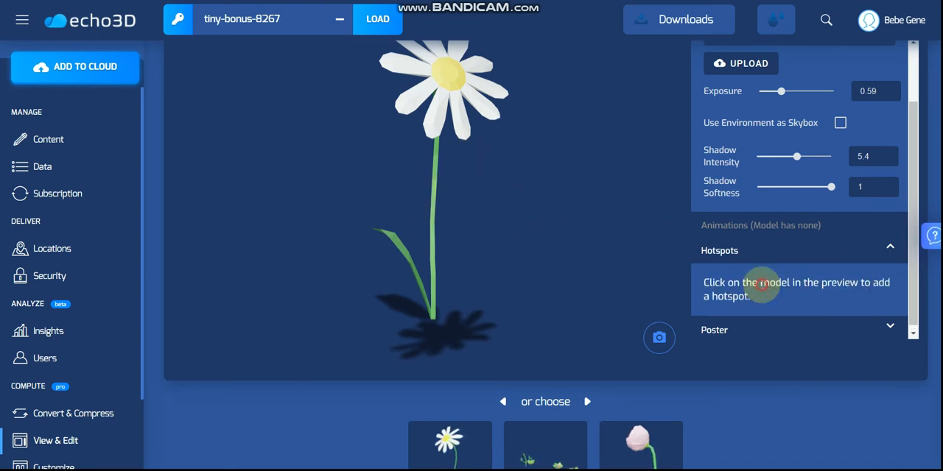
click(435, 207)
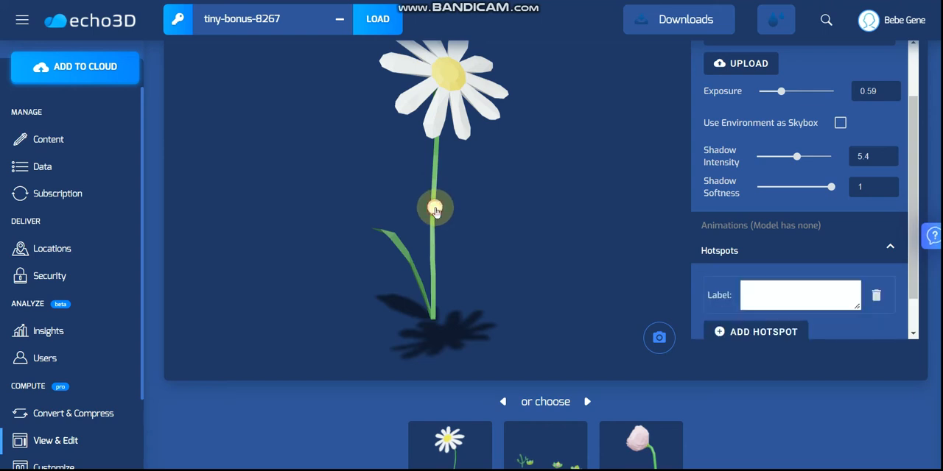
click(758, 296)
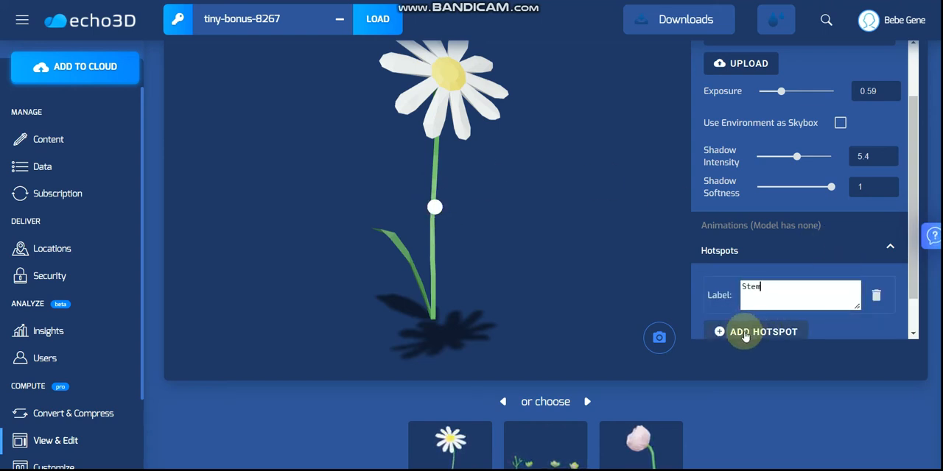
Add a second hotspot at the base of the daisy's stem and label it "Roots".
click(744, 333)
scroll(779, 312, down, 1)
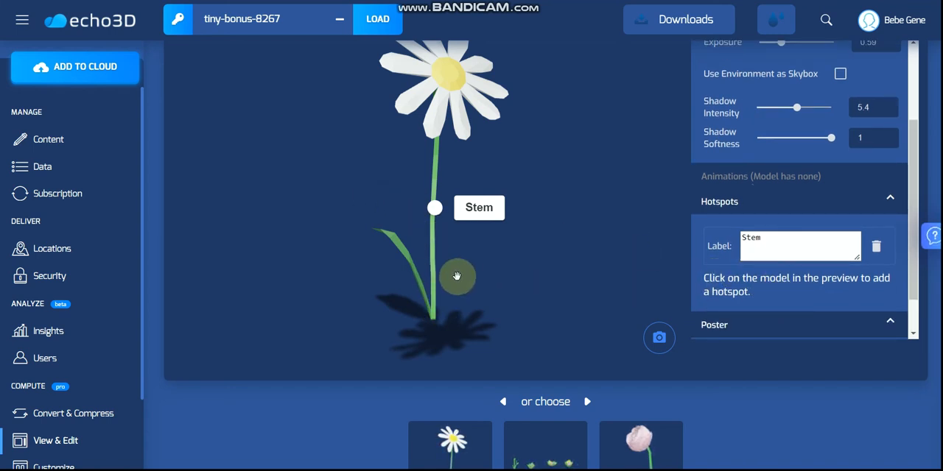
click(430, 317)
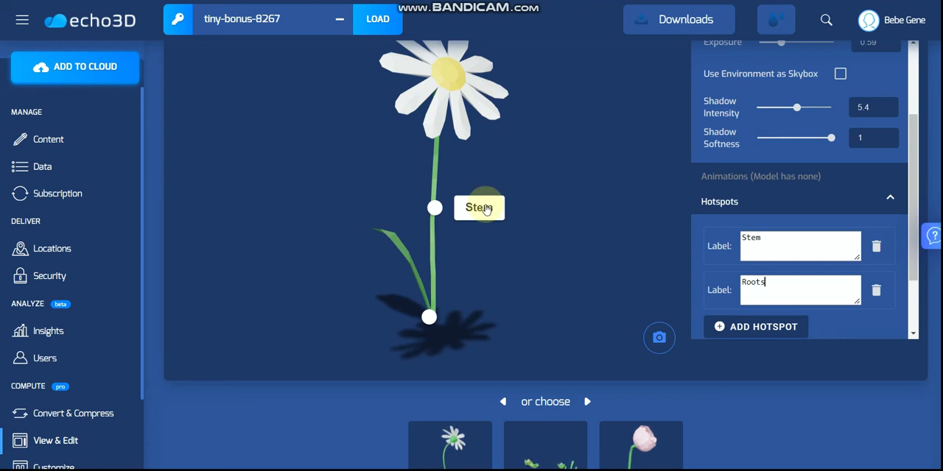
scroll(796, 287, down, 5)
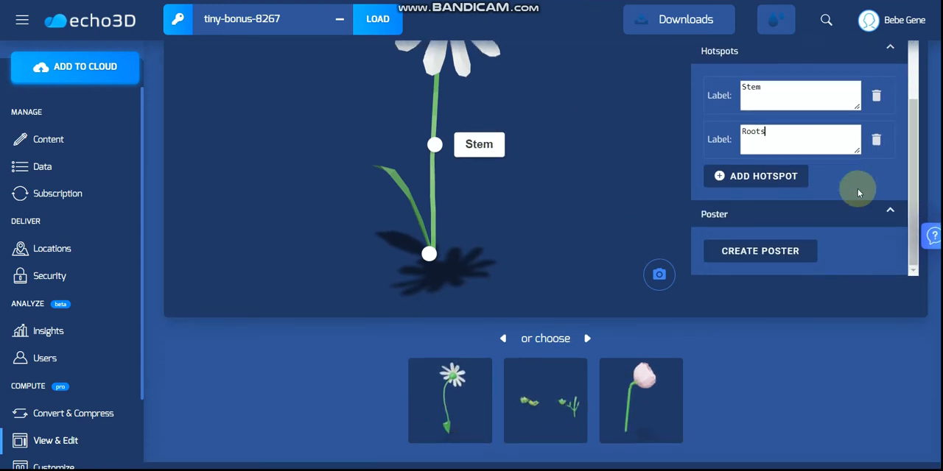
scroll(678, 379, up, 1)
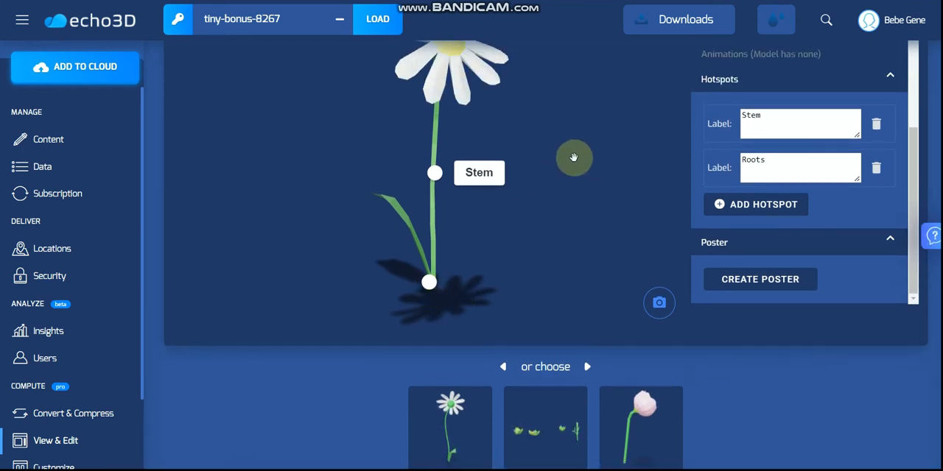
click(832, 203)
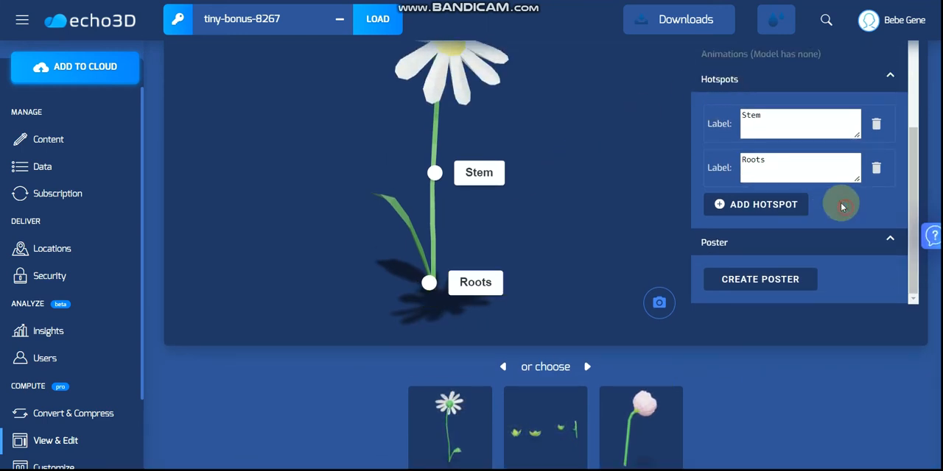
Create a poster from the current daisy view, display it in the viewer, and delete it.
click(744, 281)
scroll(793, 262, down, 1)
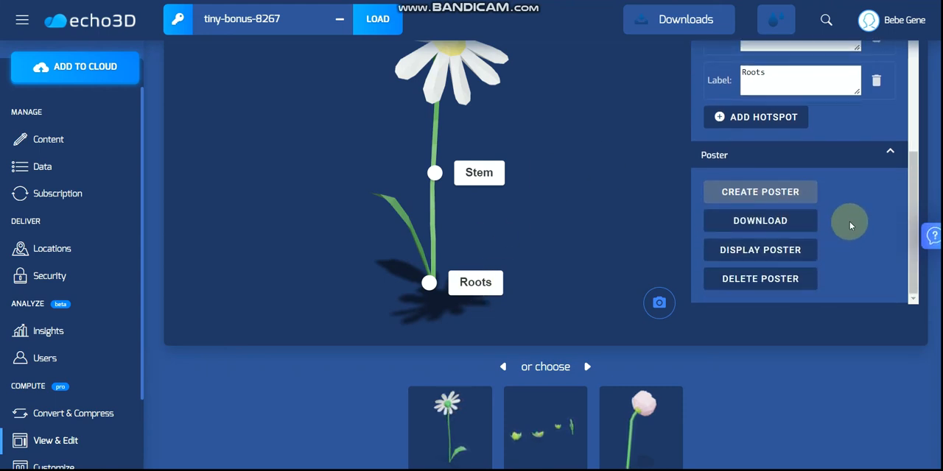
click(784, 258)
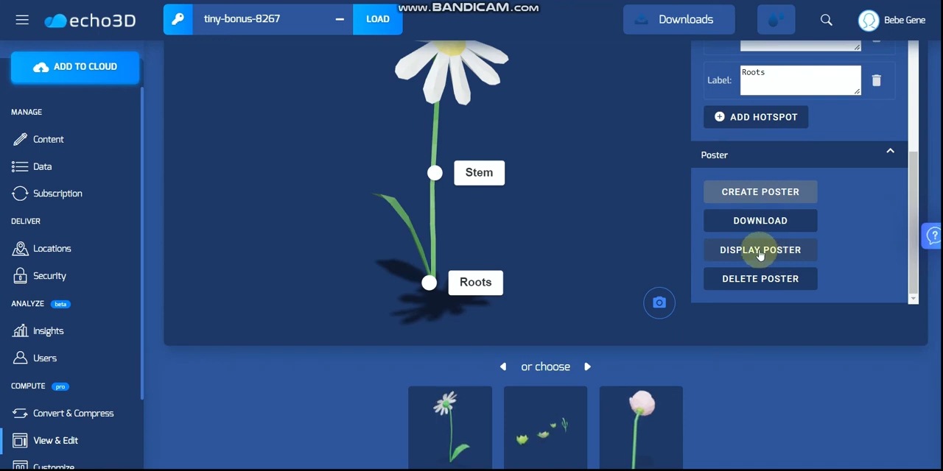
click(767, 256)
scroll(693, 199, up, 2)
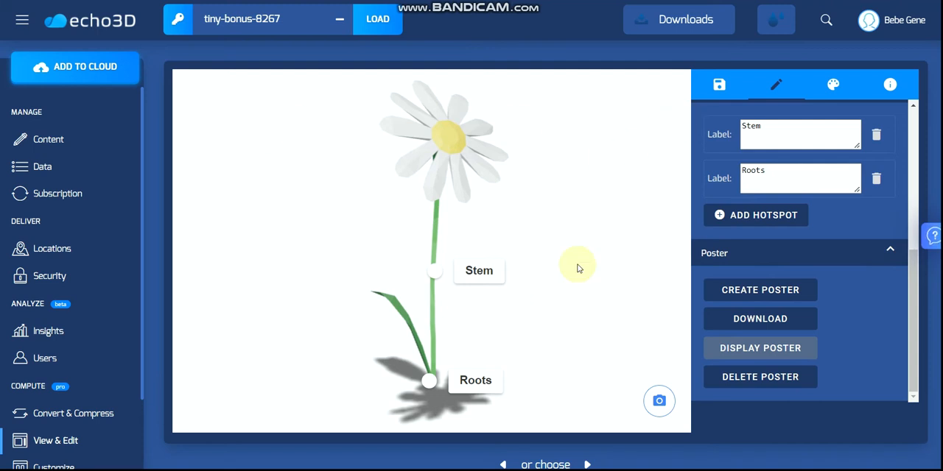
click(766, 379)
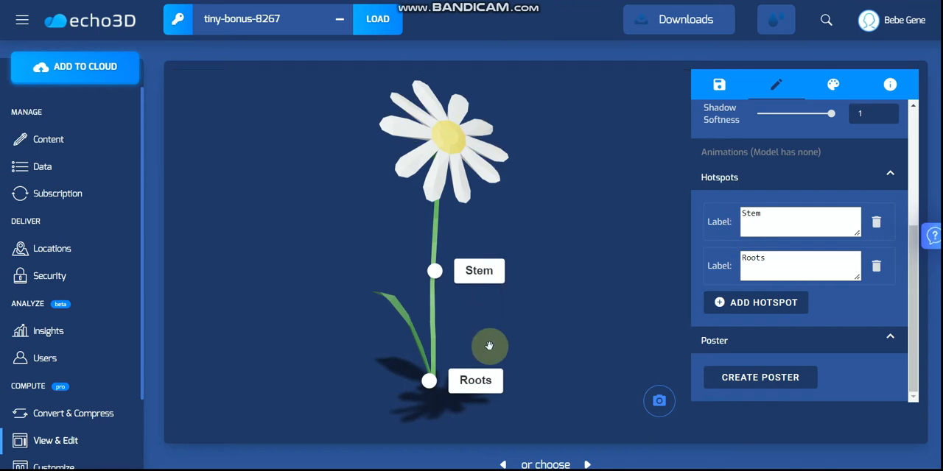
Set the base color factor of the (0) BlocksPaper material to the dusty pink #b58c8c.
click(831, 85)
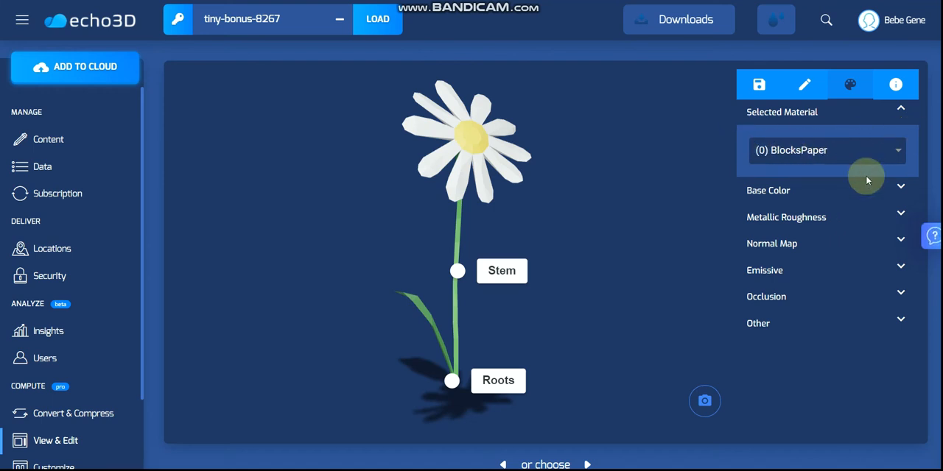
click(900, 186)
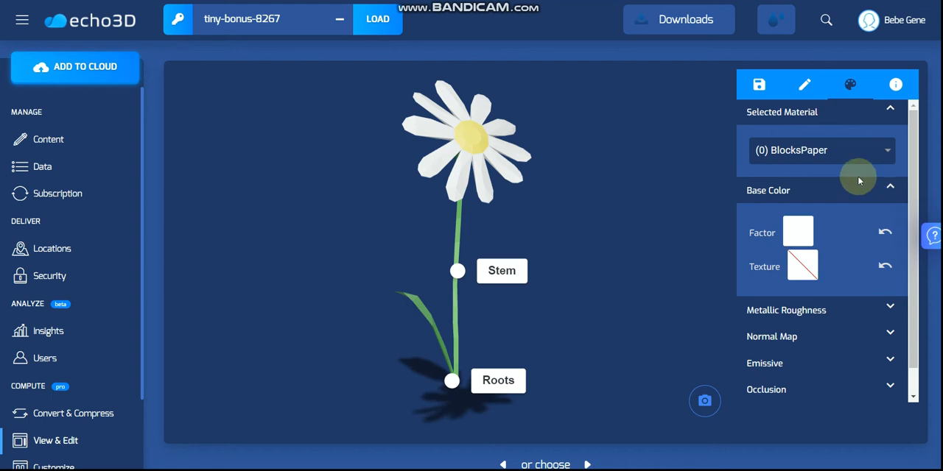
click(803, 234)
mouse_move(828, 274)
mouse_down()
mouse_move(886, 269)
mouse_move(908, 278)
mouse_move(889, 288)
mouse_move(887, 273)
mouse_move(901, 287)
mouse_move(889, 265)
mouse_move(859, 356)
mouse_move(826, 336)
mouse_move(812, 344)
mouse_move(819, 334)
mouse_move(808, 335)
mouse_move(800, 353)
mouse_move(883, 274)
mouse_move(917, 258)
mouse_move(819, 284)
mouse_up()
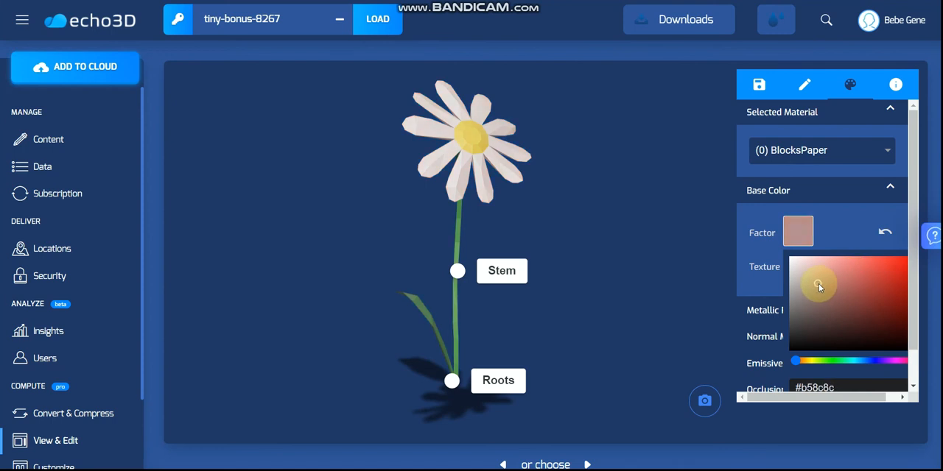
click(843, 219)
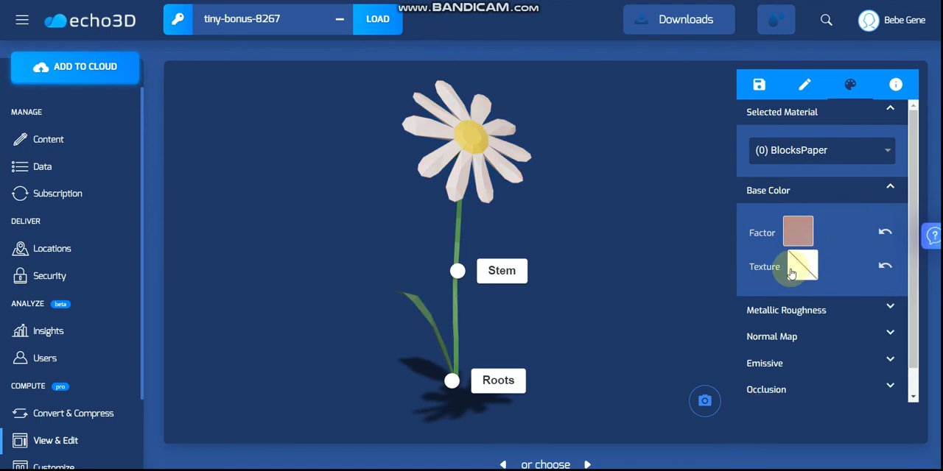
Set both the metallic factor and the roughness factor of the (0) BlocksPaper material to 1.
scroll(847, 274, down, 1)
click(888, 278)
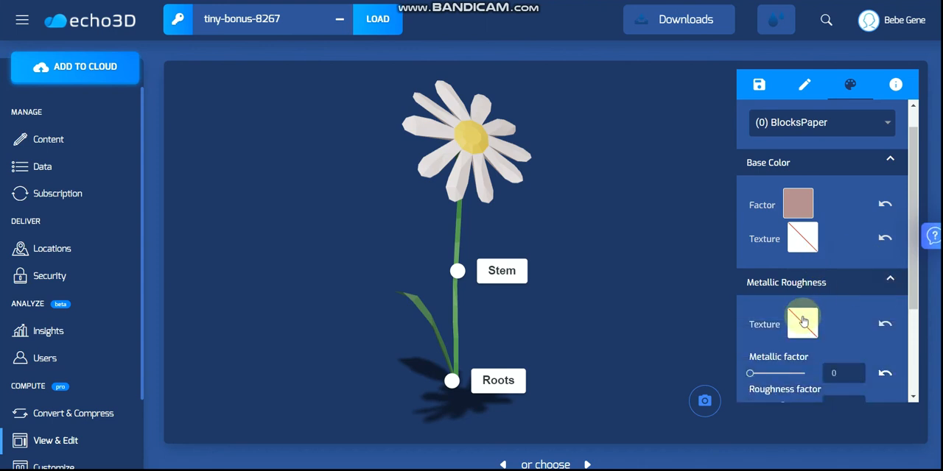
scroll(811, 331, down, 2)
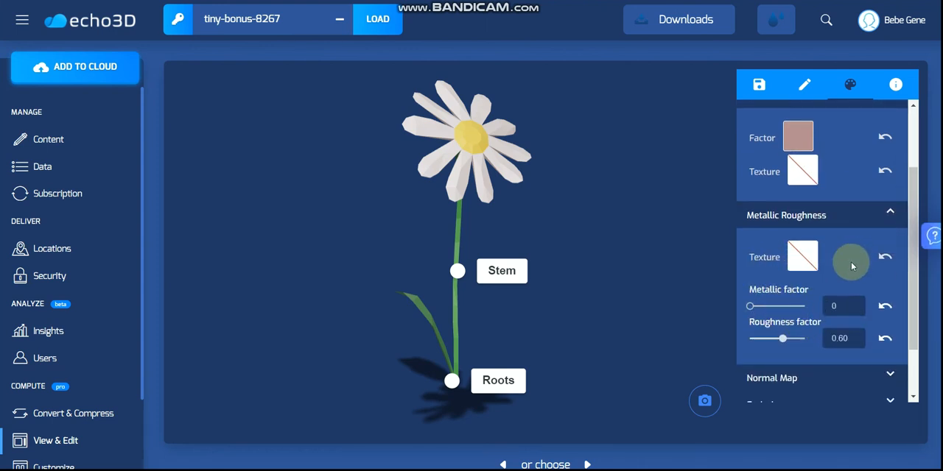
scroll(789, 261, down, 2)
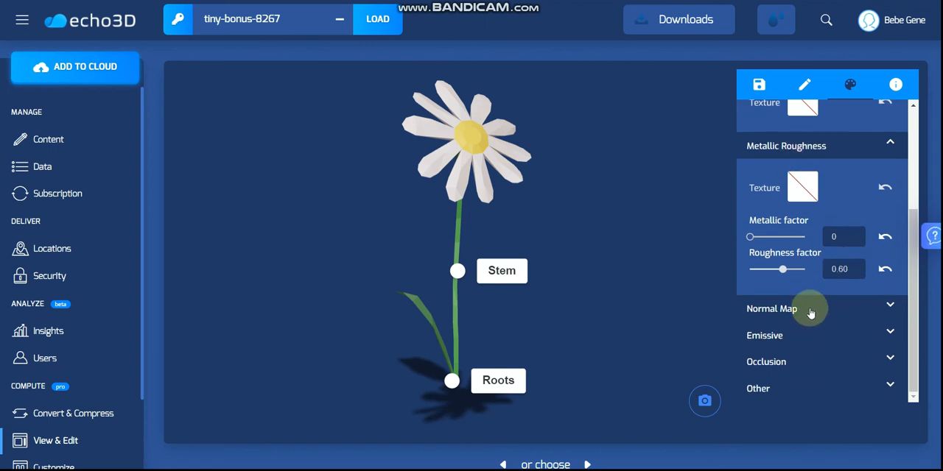
scroll(803, 246, up, 3)
scroll(811, 236, down, 3)
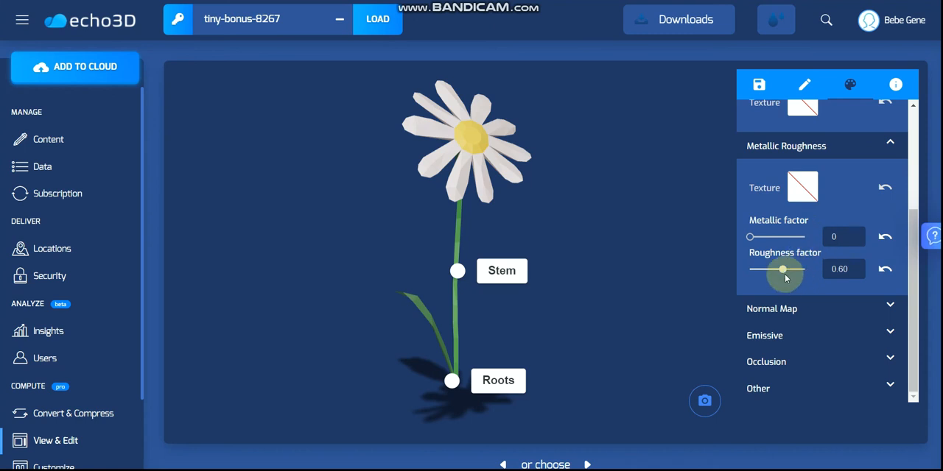
click(755, 240)
drag(751, 239, 804, 237)
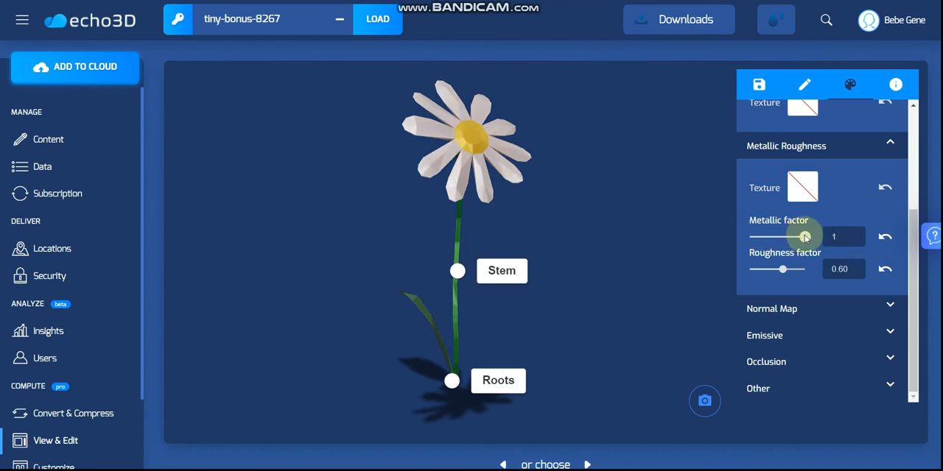
drag(785, 270, 745, 271)
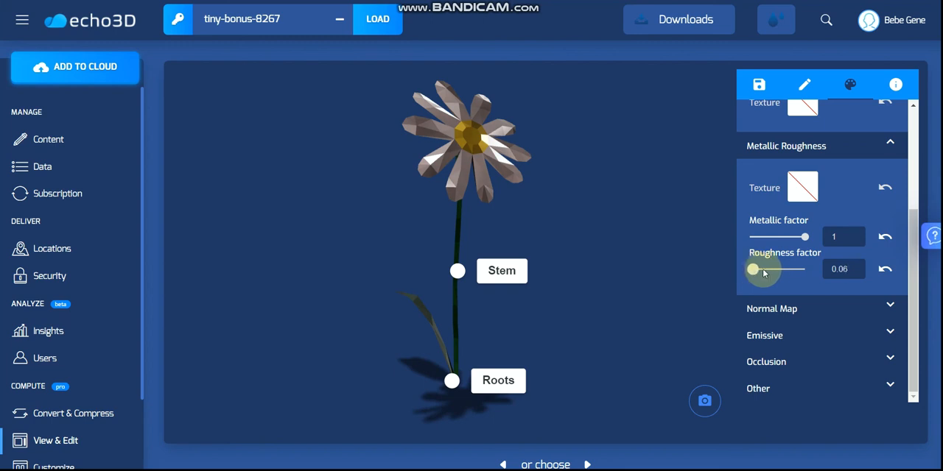
drag(763, 273, 798, 275)
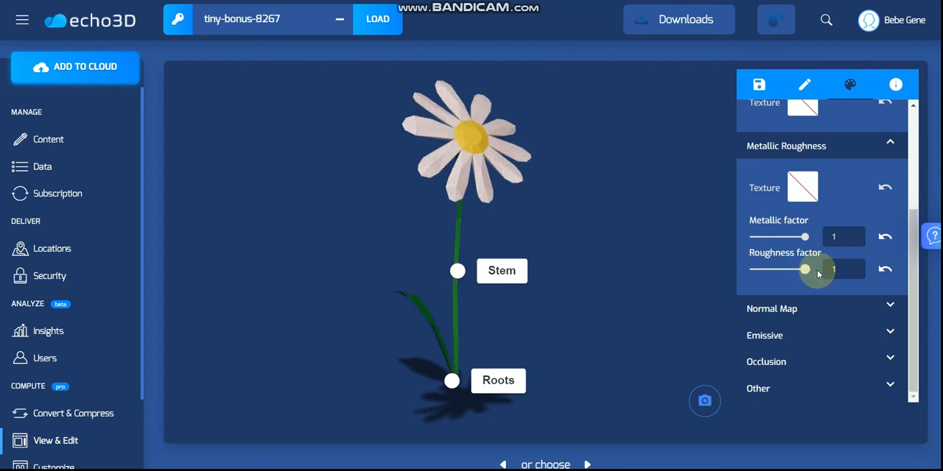
Reveal the Normal Map settings, and change the material's emissive factor color, trying a dark red before settling on near white.
click(887, 306)
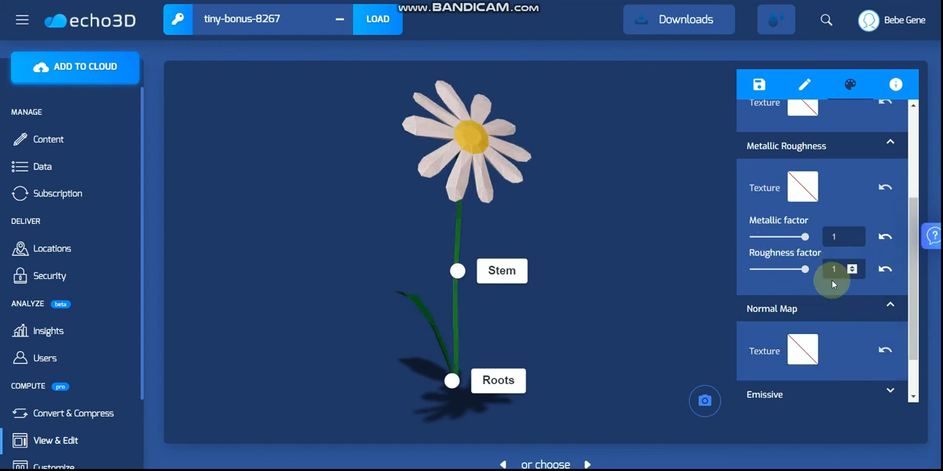
scroll(836, 285, down, 2)
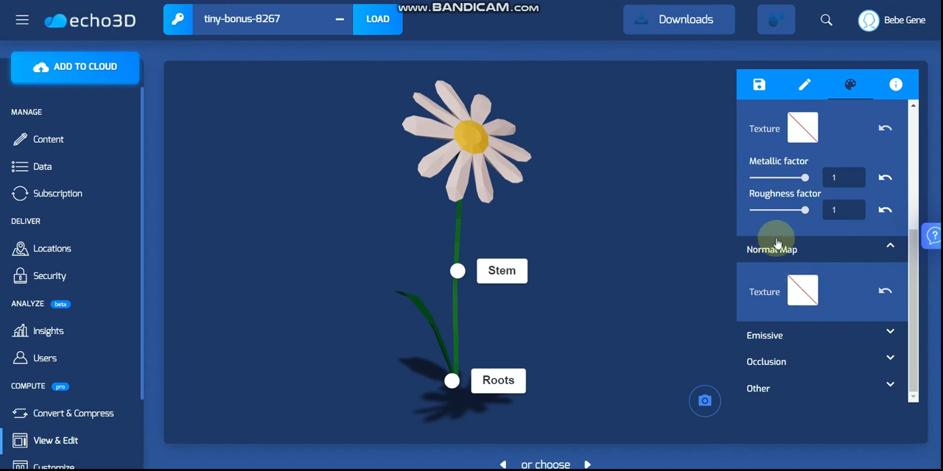
click(890, 333)
scroll(821, 347, down, 3)
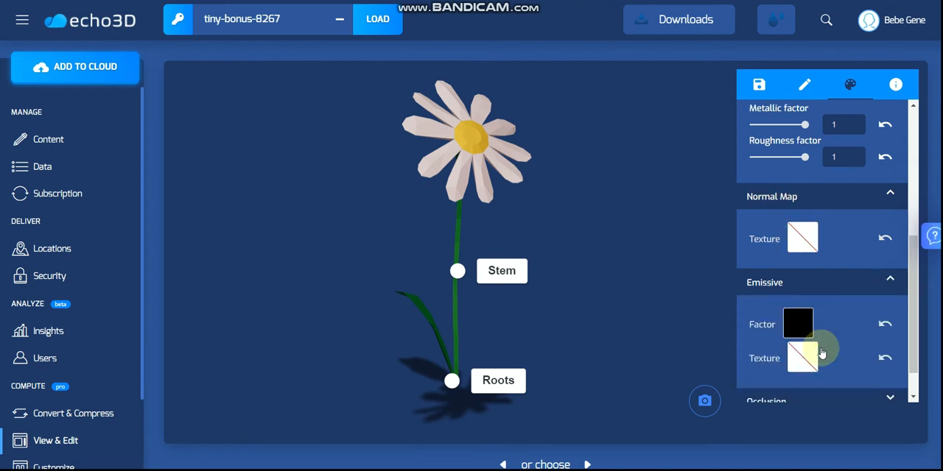
click(803, 287)
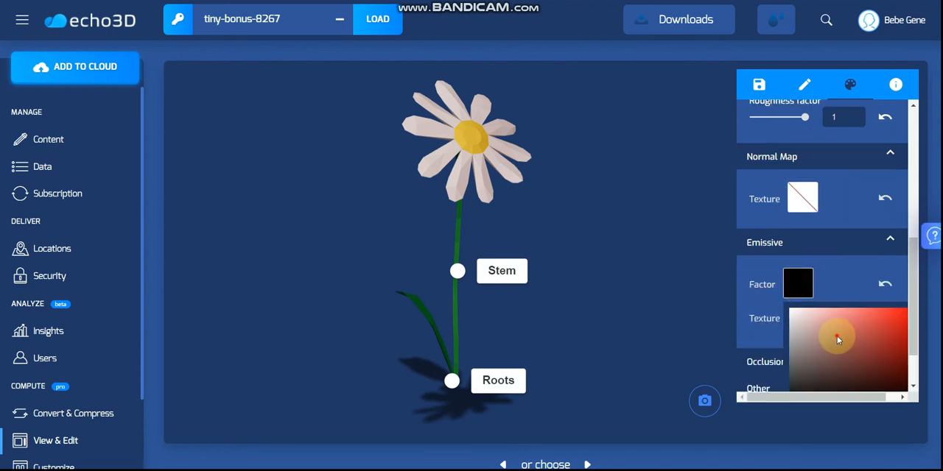
click(811, 325)
mouse_move(819, 327)
mouse_down()
mouse_move(820, 362)
mouse_move(880, 365)
mouse_up()
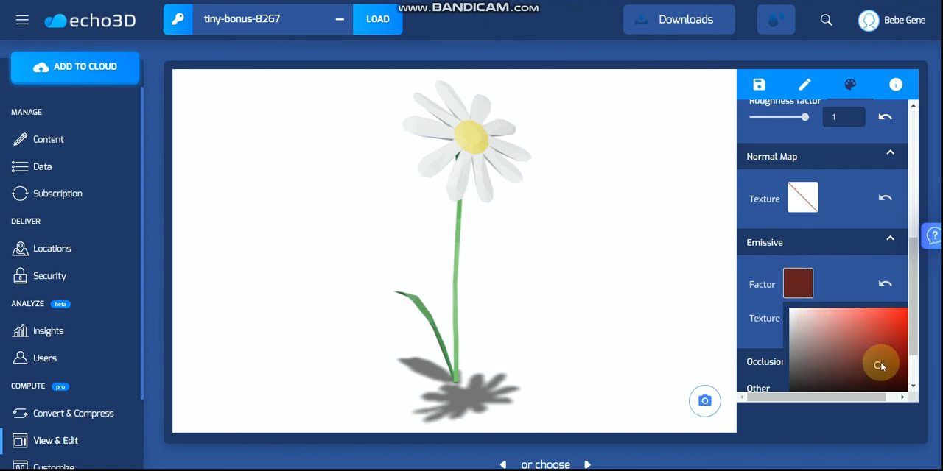
mouse_move(802, 358)
mouse_down()
mouse_move(783, 362)
mouse_move(779, 311)
mouse_move(784, 318)
mouse_up()
click(831, 295)
click(886, 285)
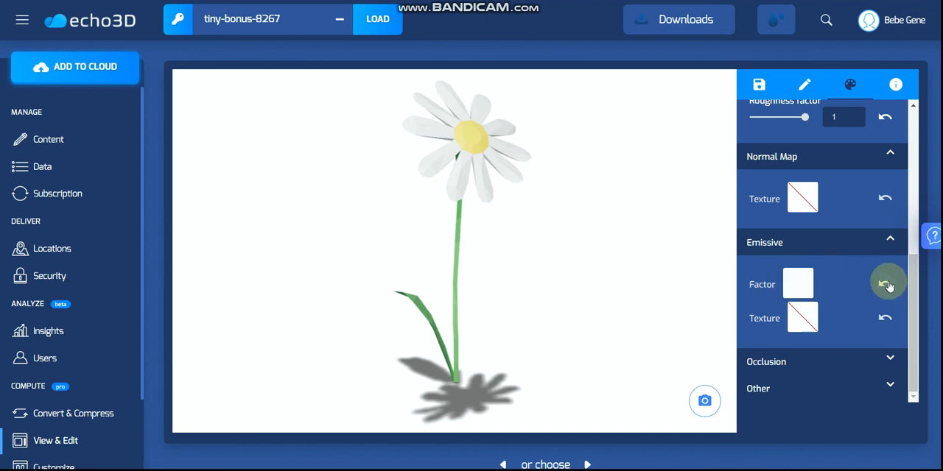
Examine the material's Occlusion texture setting and its Other options for double-sided rendering and alpha blend mode.
click(886, 359)
scroll(803, 350, down, 1)
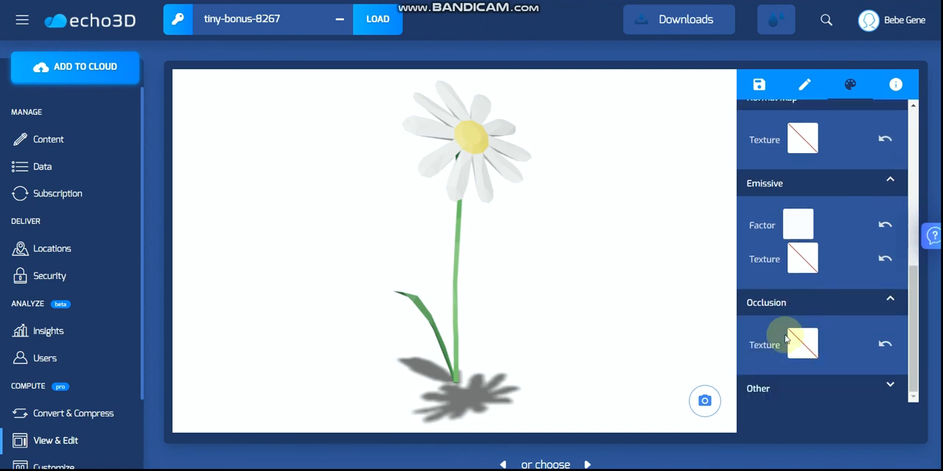
scroll(805, 351, down, 2)
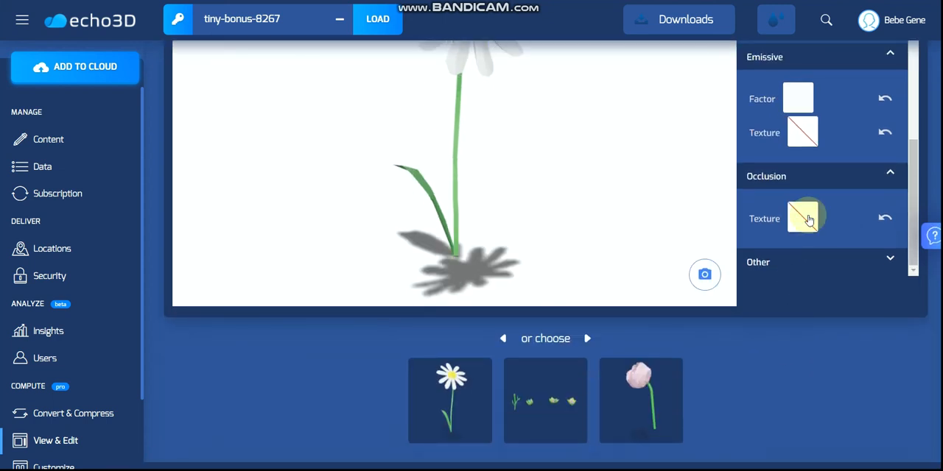
click(889, 263)
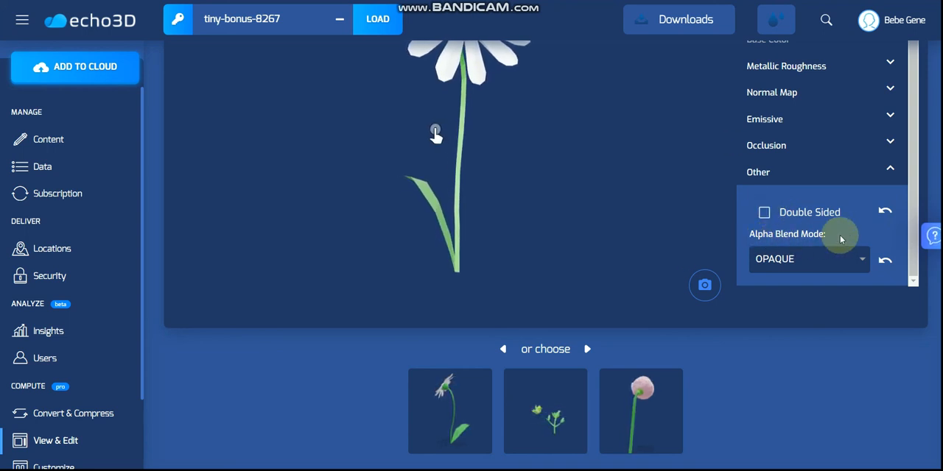
Display the daisy model's glTF JSON information and look through its scene, node, material and mesh entries.
scroll(847, 210, up, 4)
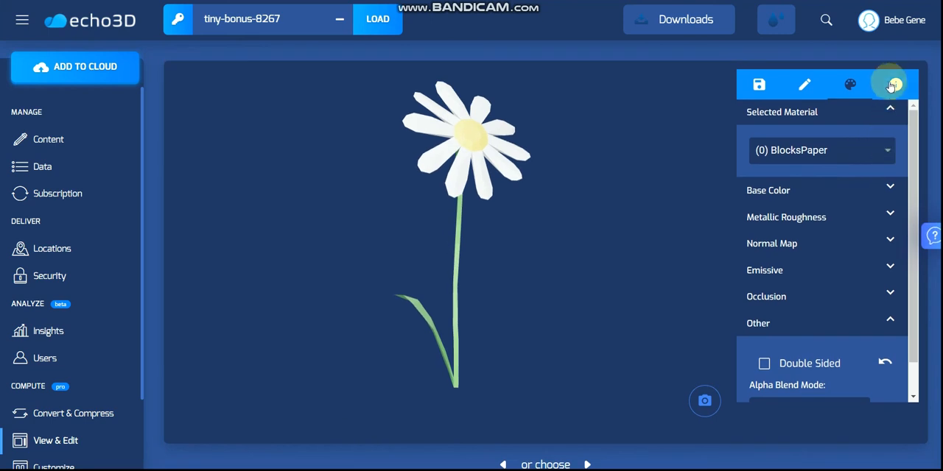
click(893, 85)
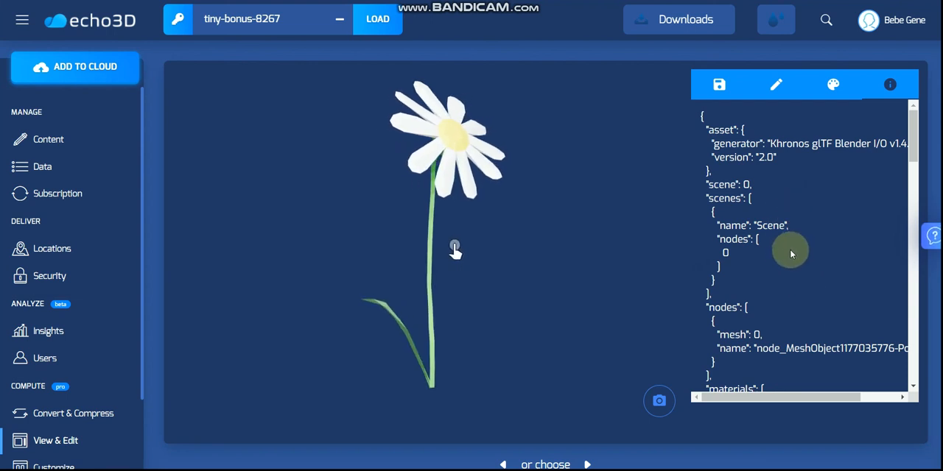
scroll(789, 253, down, 3)
scroll(798, 412, down, 2)
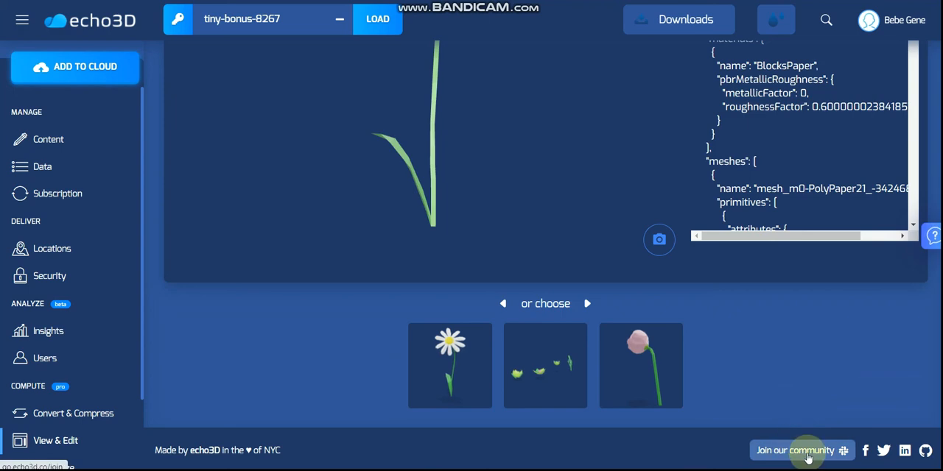